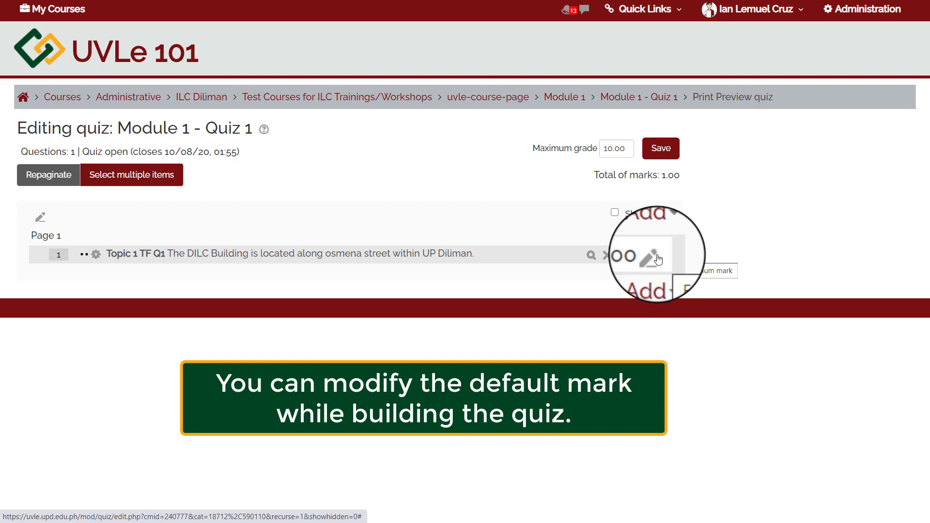
Set the maximum mark of the true-or-false question Topic 1 TF Q1 to 3
left_click(652, 257)
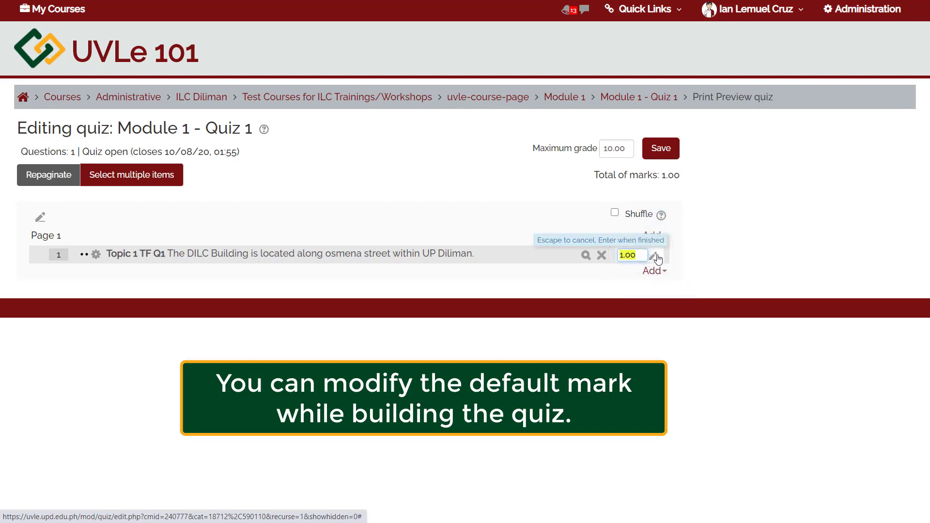
type("3")
key("Return")
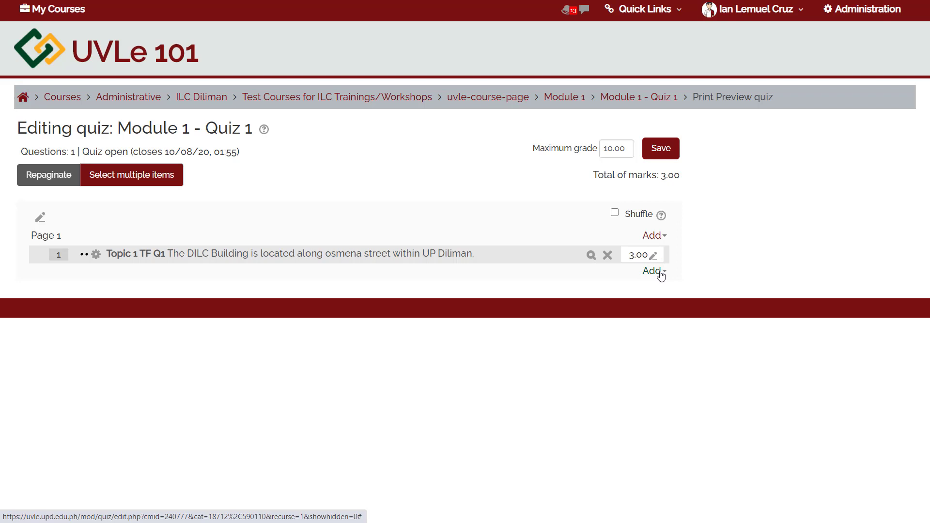
left_click(654, 271)
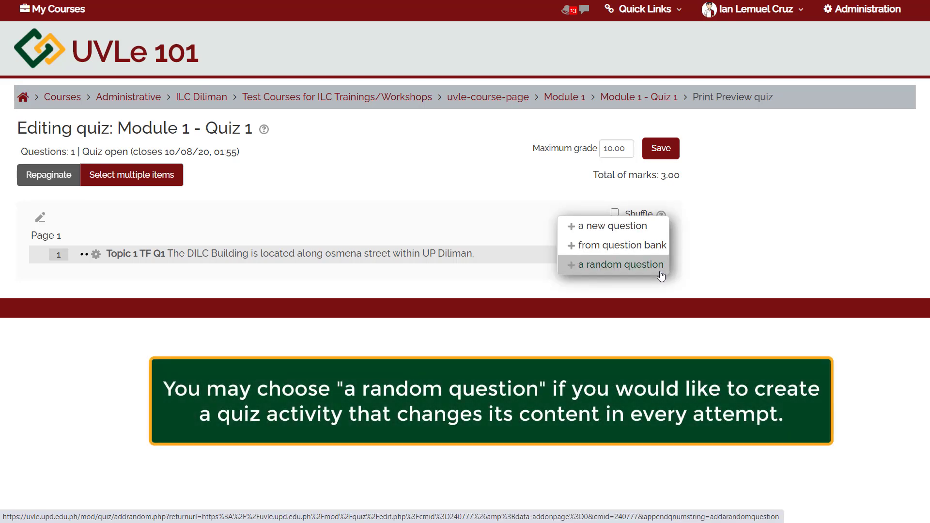
left_click(632, 269)
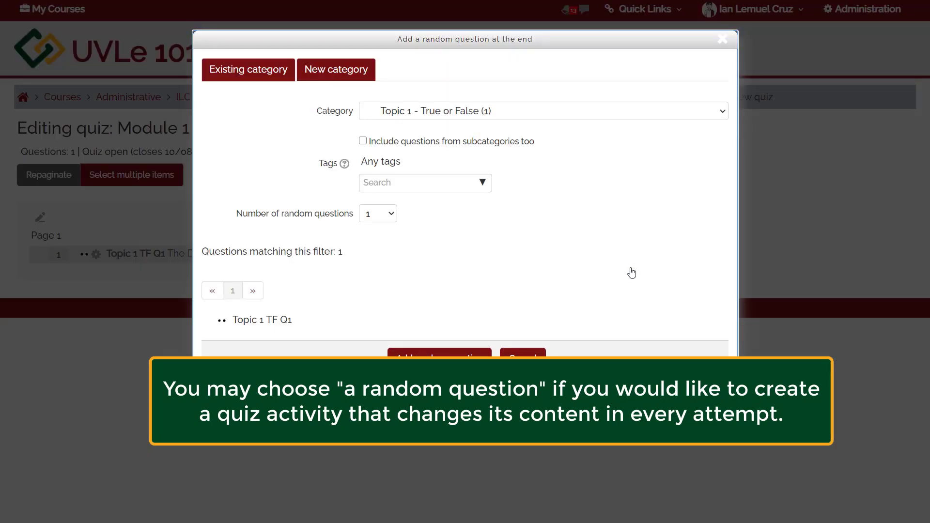
left_click(333, 72)
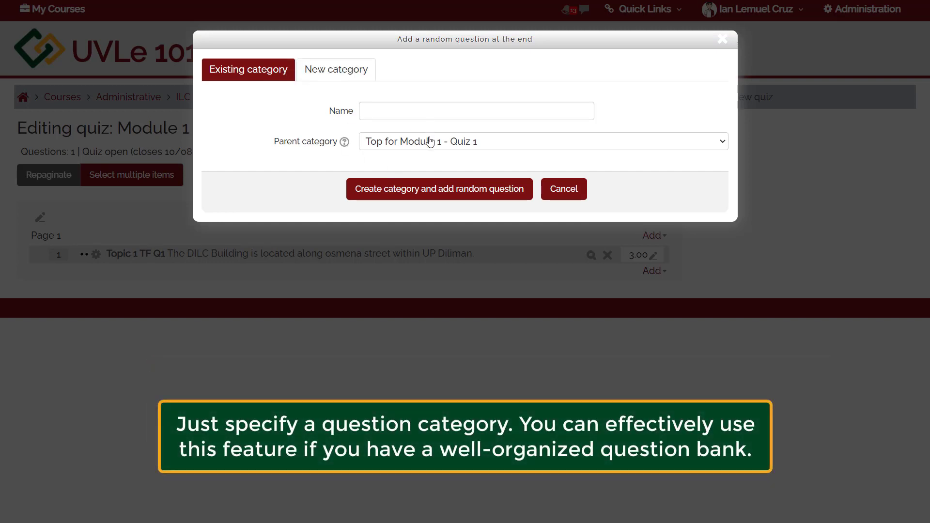
left_click(266, 69)
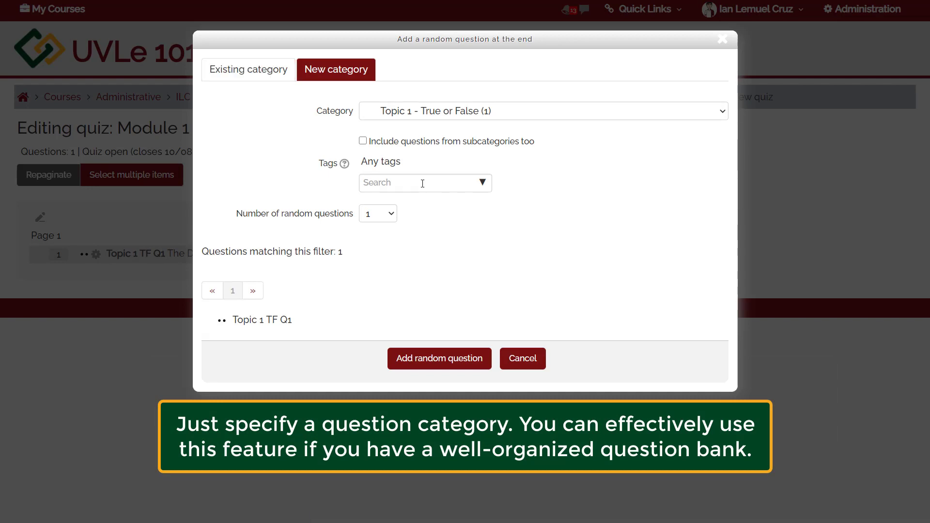
left_click(382, 215)
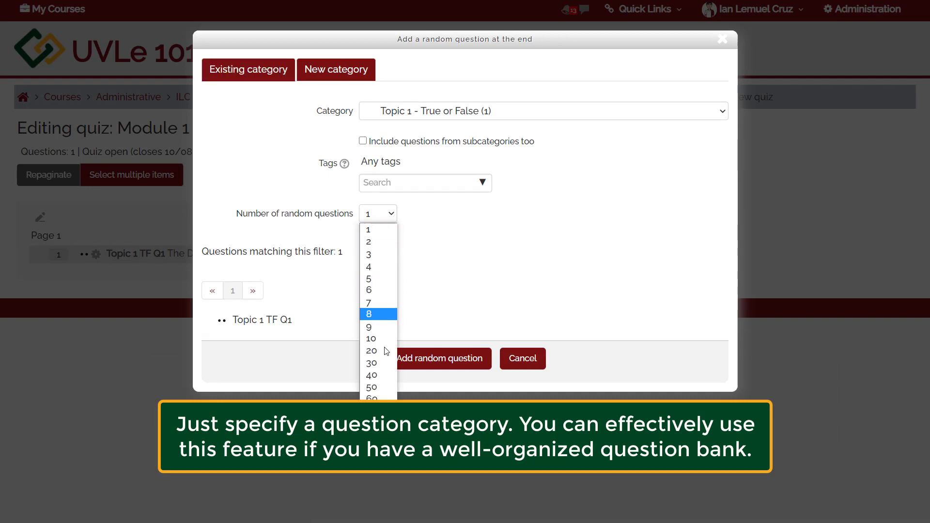
left_click(452, 285)
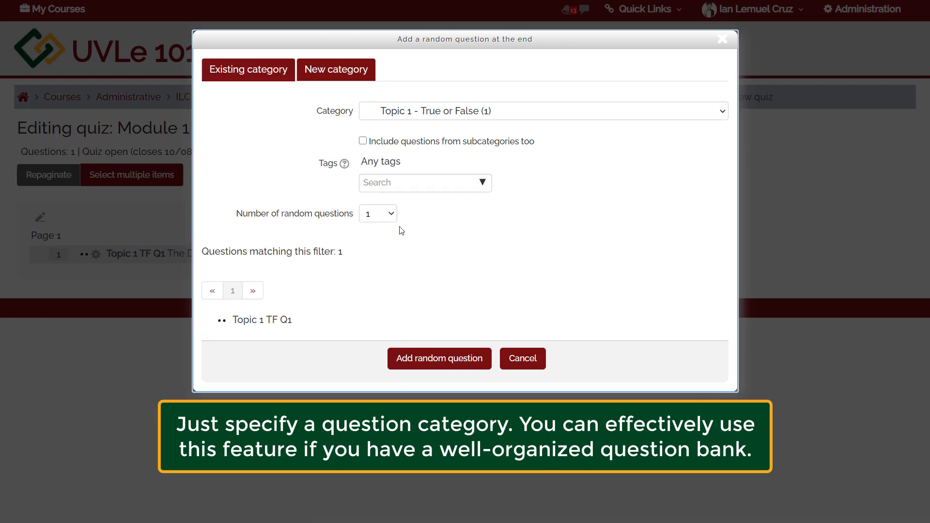
left_click(395, 215)
left_click(386, 227)
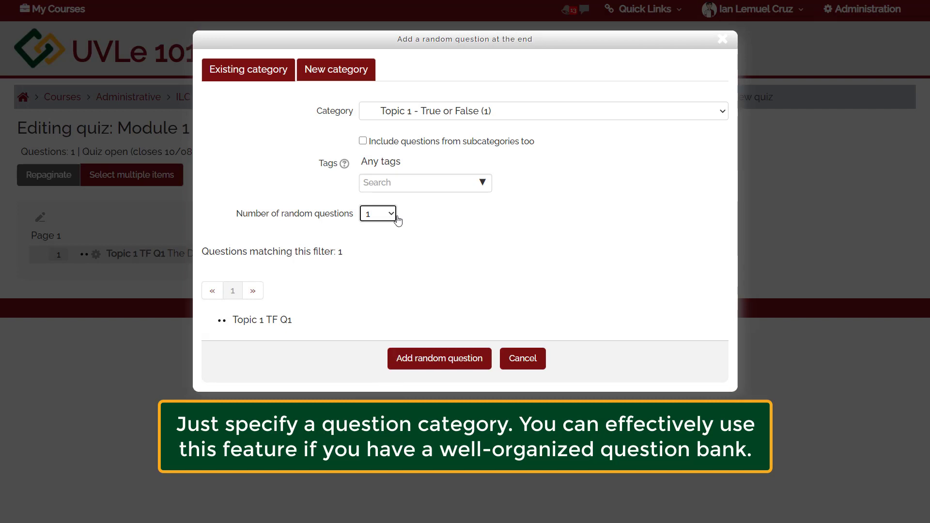
left_click(412, 111)
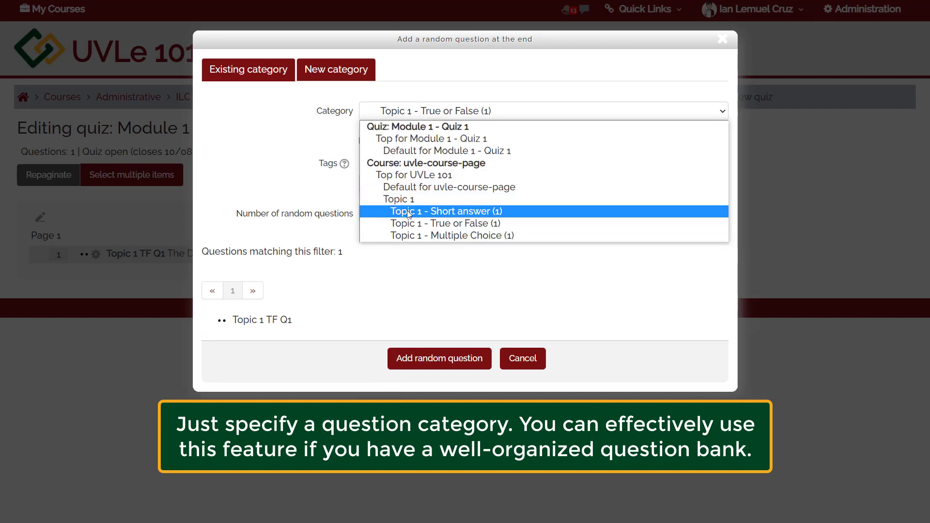
left_click(409, 235)
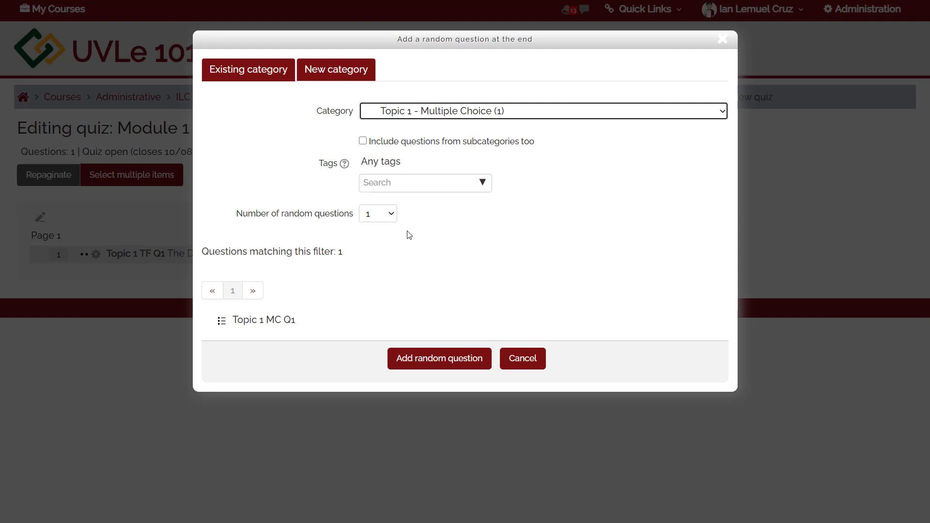
left_click(529, 365)
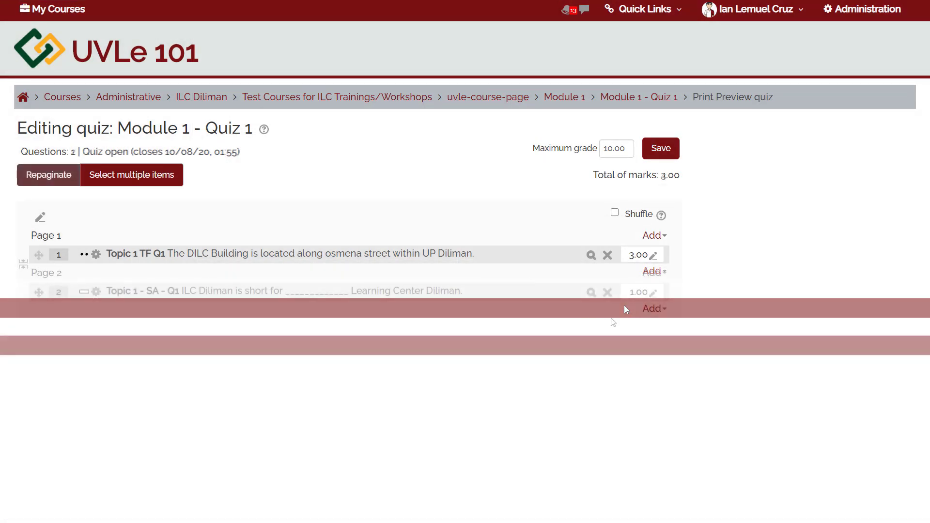
Add Topic 1 MC Q1 from the question bank's Topic 1 - Multiple Choice category to the end of the quiz
left_click(654, 309)
left_click(625, 282)
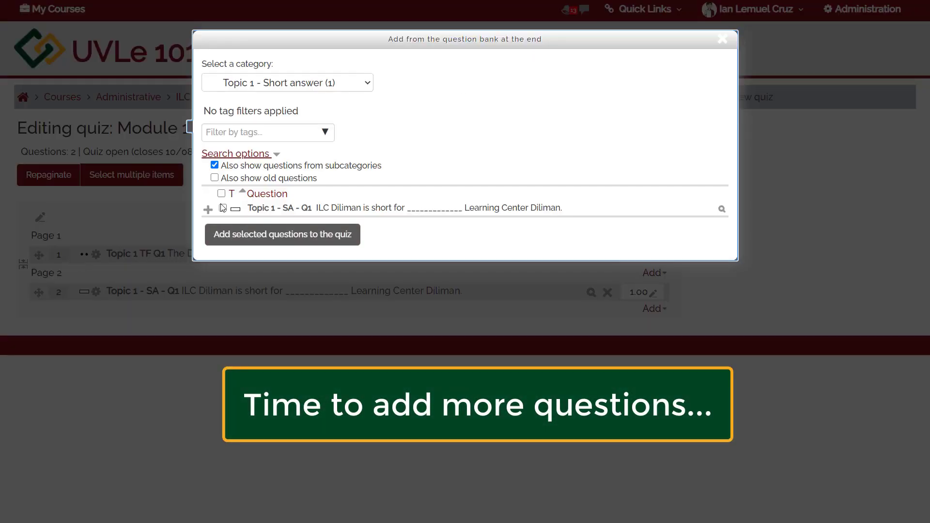
left_click(287, 83)
left_click(252, 208)
left_click(231, 235)
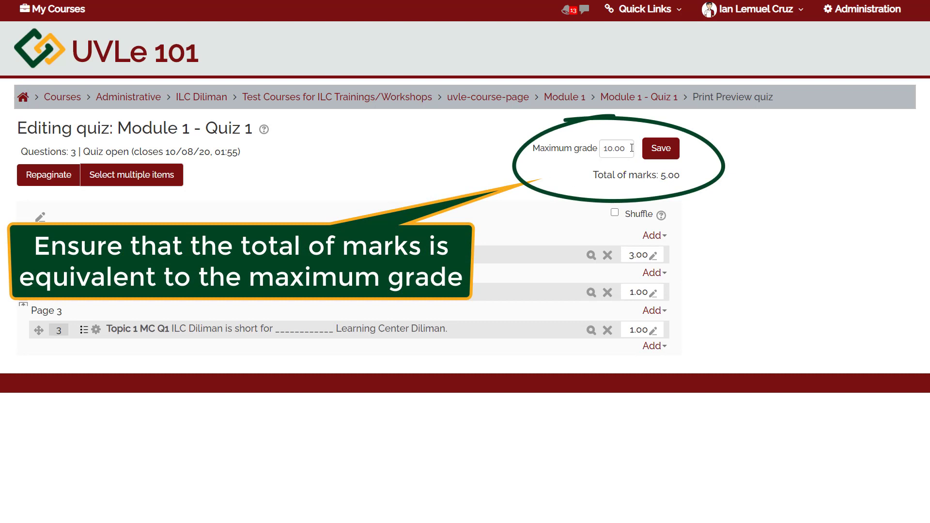
Set the maximum marks of Topic 1 - SA - Q1 and Topic 1 MC Q1 to 3 each
left_click(654, 294)
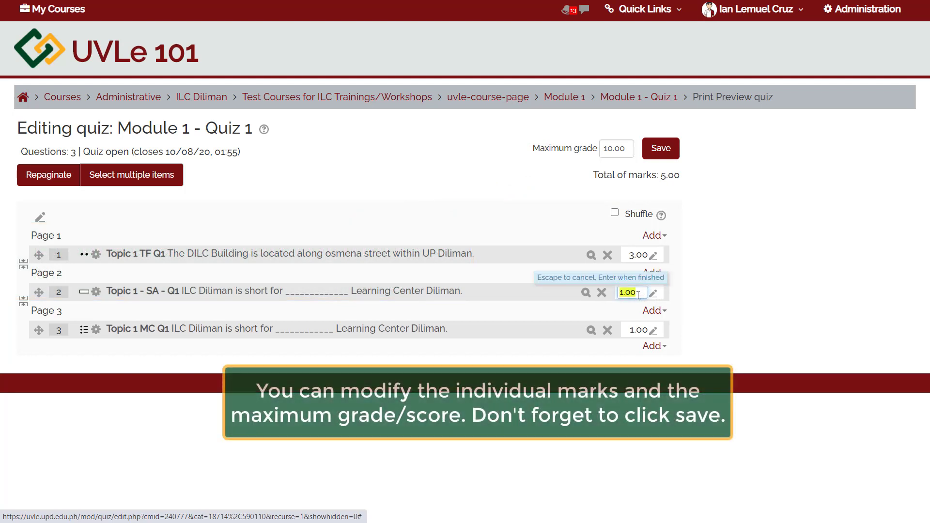
left_click(623, 292)
key("BackSpace")
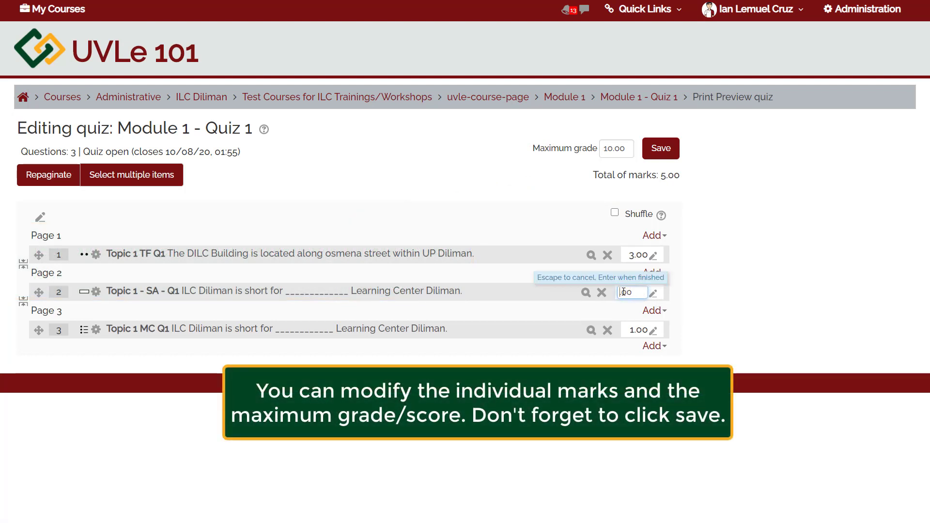
type("3")
key("Return")
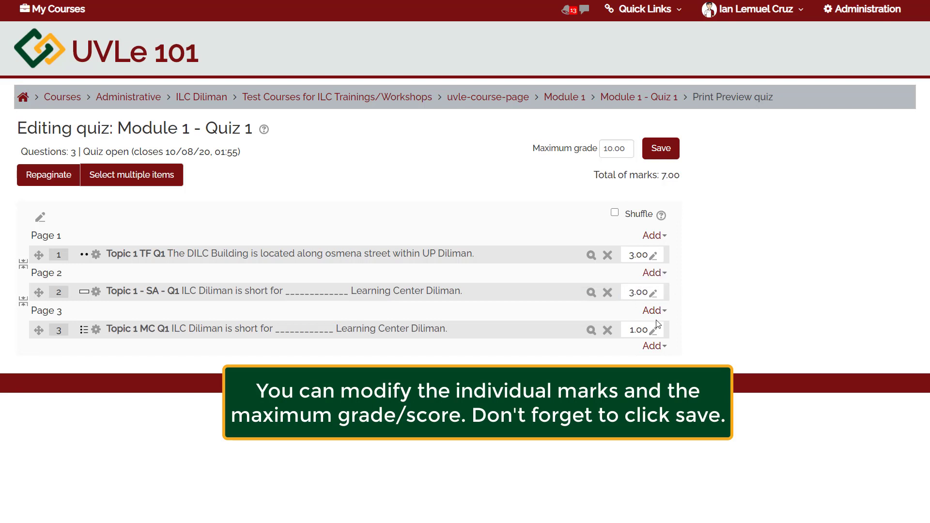
left_click(655, 331)
left_click(624, 331)
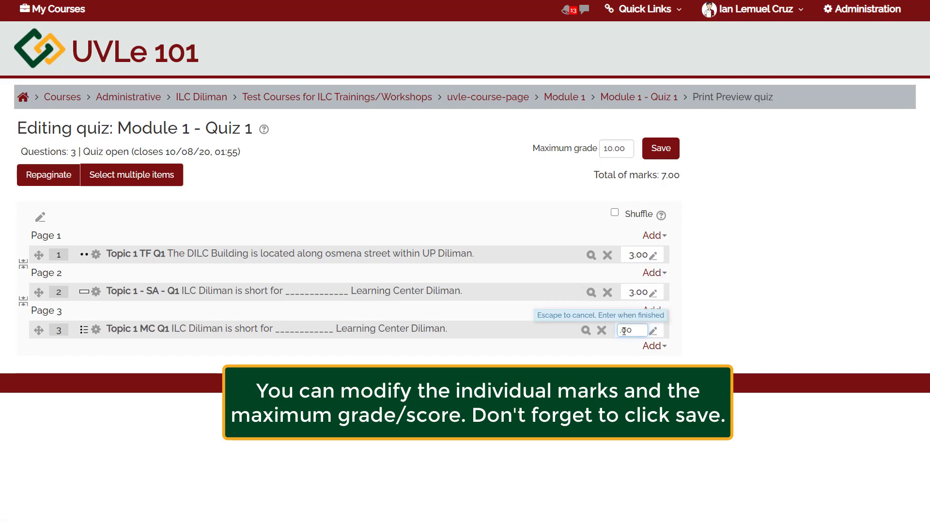
type("3")
key("Return")
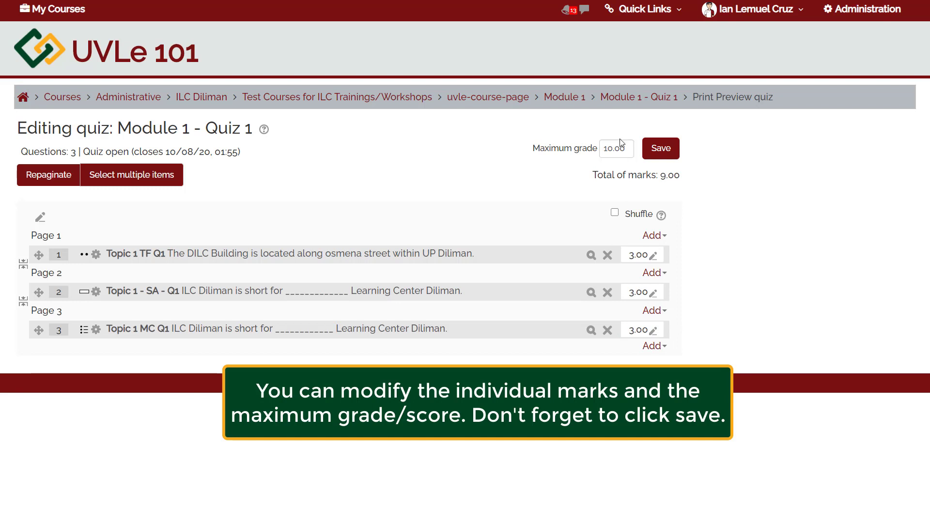
Set the quiz's maximum grade to 9 and save it
left_click_drag(627, 147, 590, 152)
type("9")
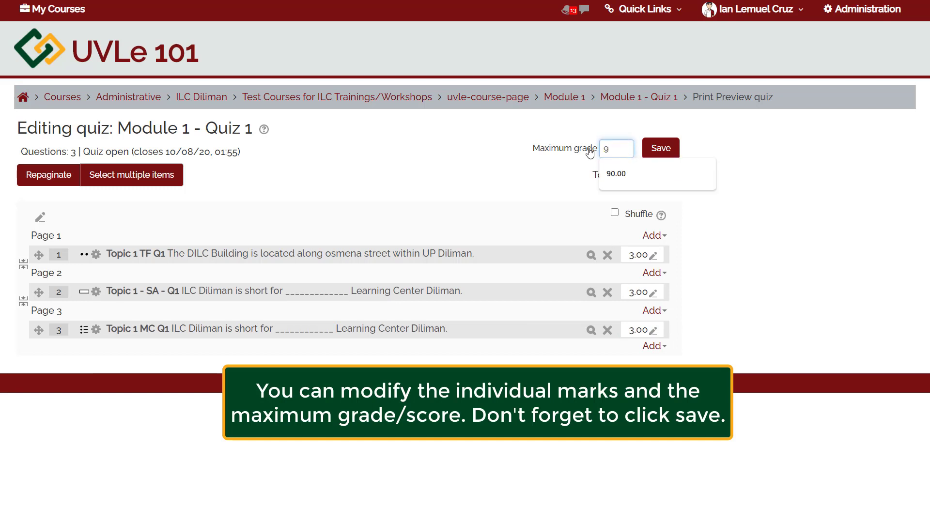
key("Return")
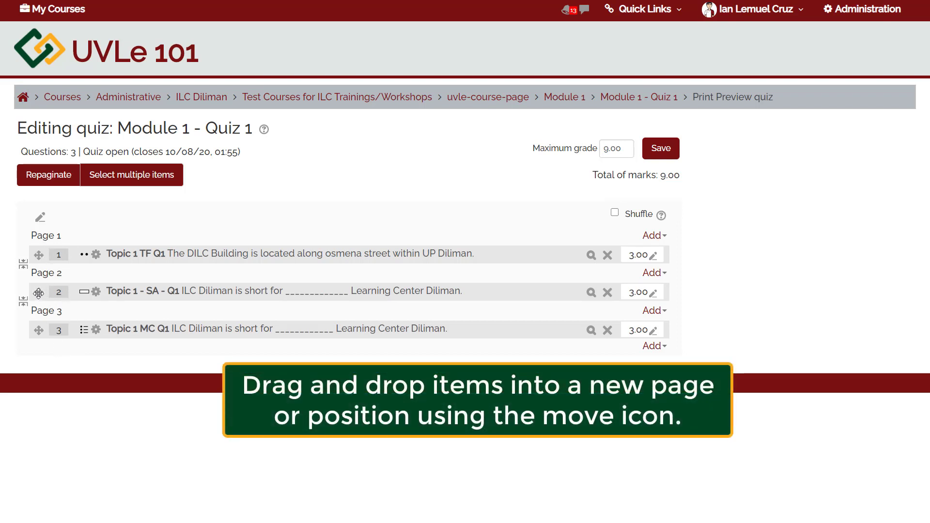
mouse_move(38, 292)
left_mouse_down()
mouse_move(39, 282)
mouse_move(37, 310)
mouse_move(37, 273)
mouse_move(35, 320)
mouse_move(37, 254)
mouse_move(38, 293)
left_mouse_up()
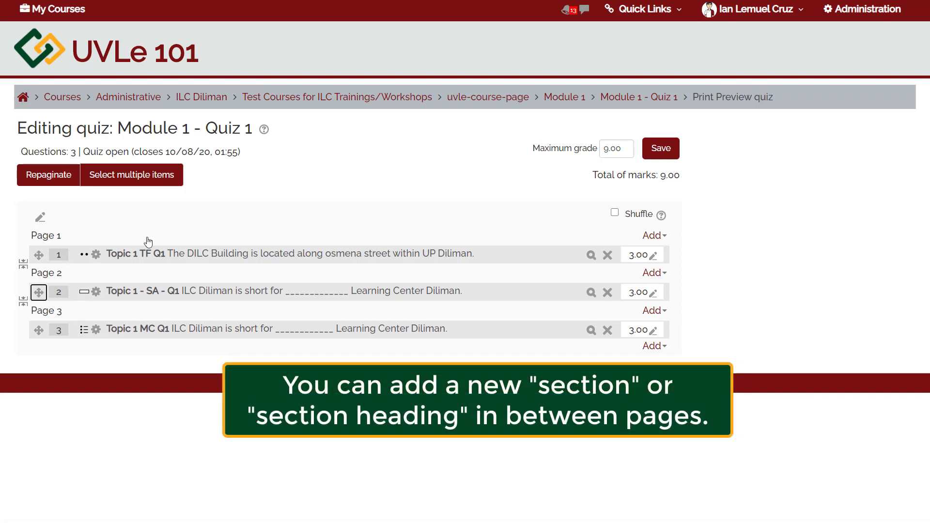
Add a new section heading between Page 1 and Page 2 of the quiz
left_click(654, 273)
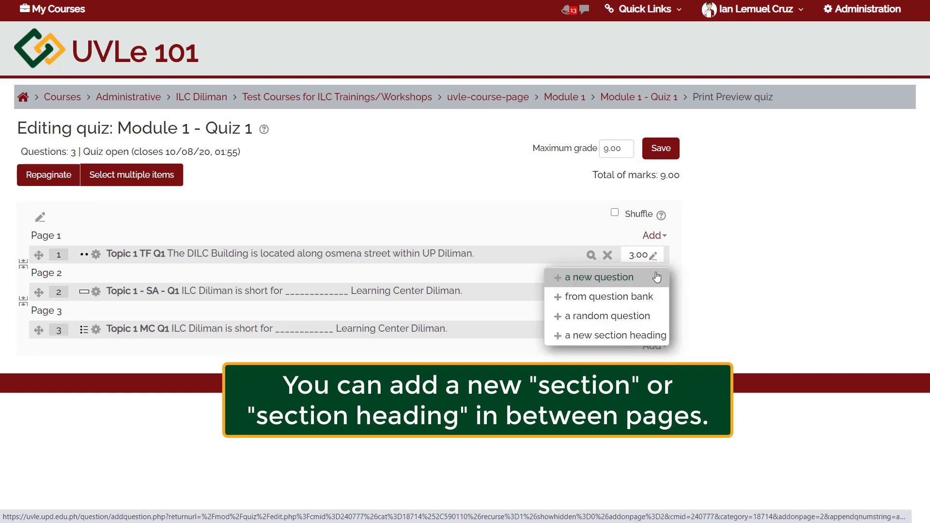
left_click(606, 340)
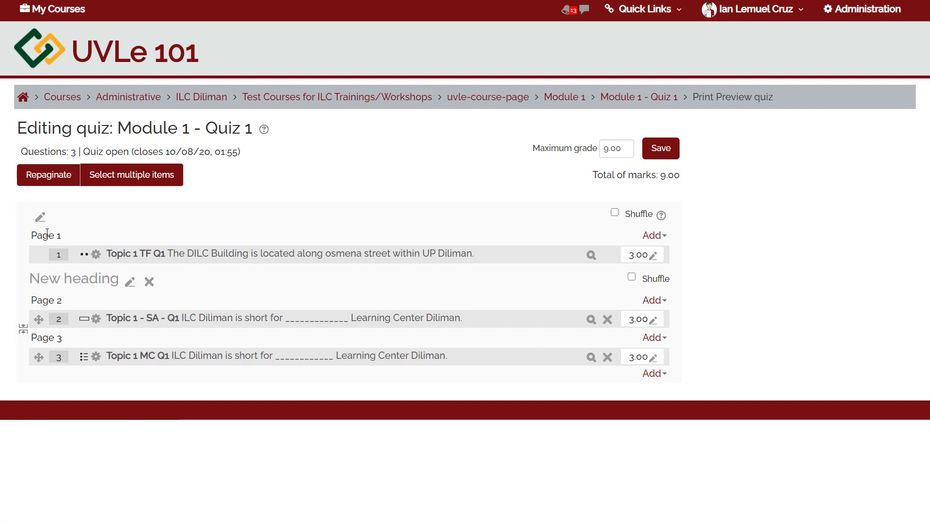
Name the section heading above Page 1 "Section 1" and the heading above Page 2 "Section 2"
left_click(41, 220)
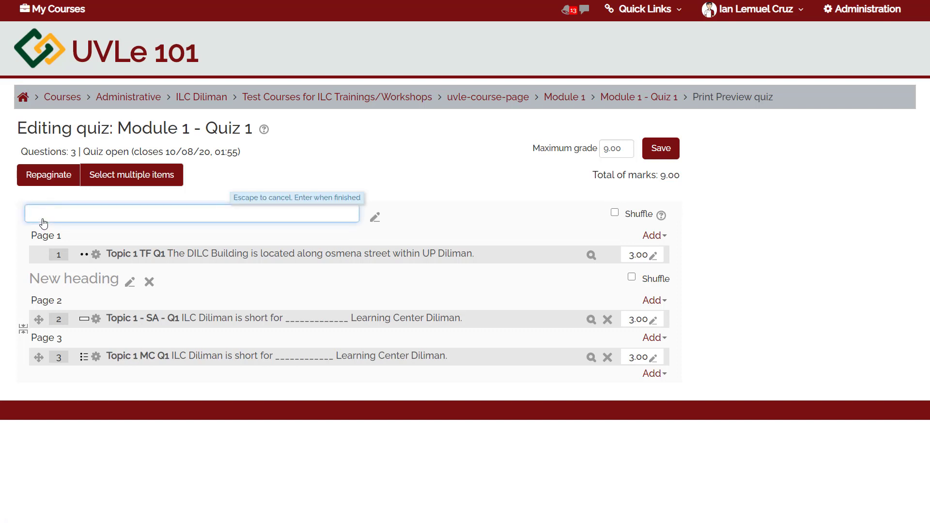
type("Section 1")
key("Return")
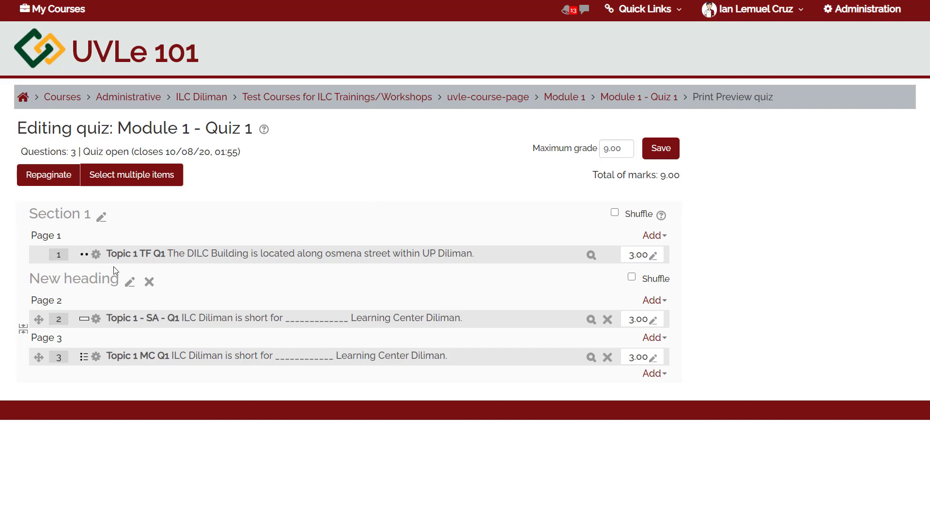
left_click(129, 284)
type("Sect")
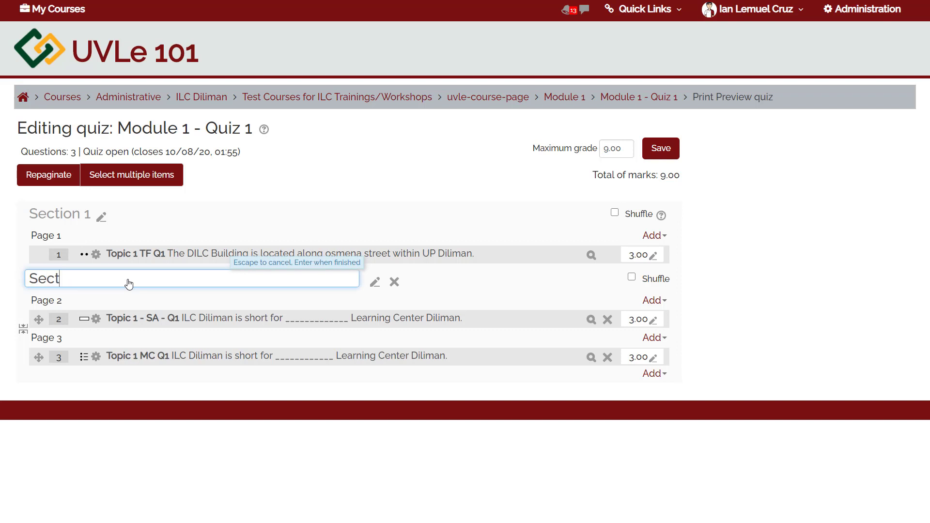
type("ion 2")
key("Return")
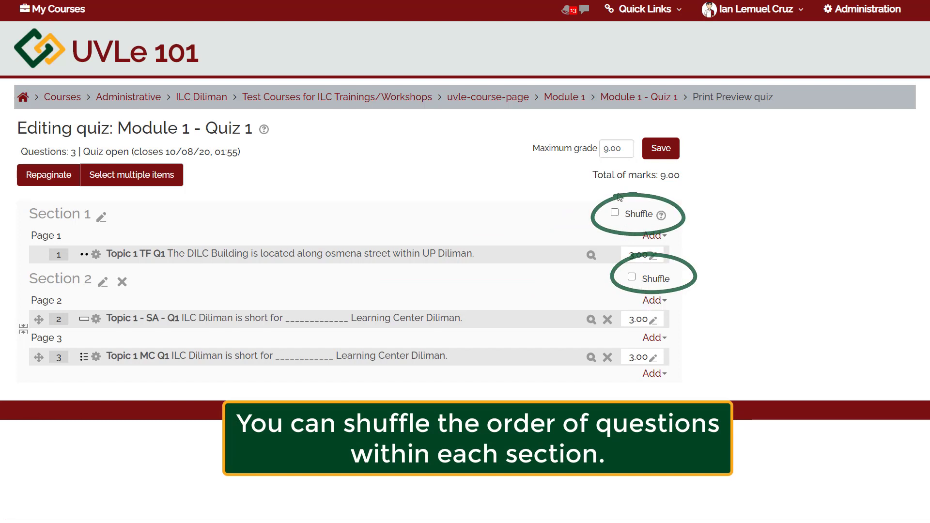
Switch question shuffling for Section 1 on and back off
left_click(615, 213)
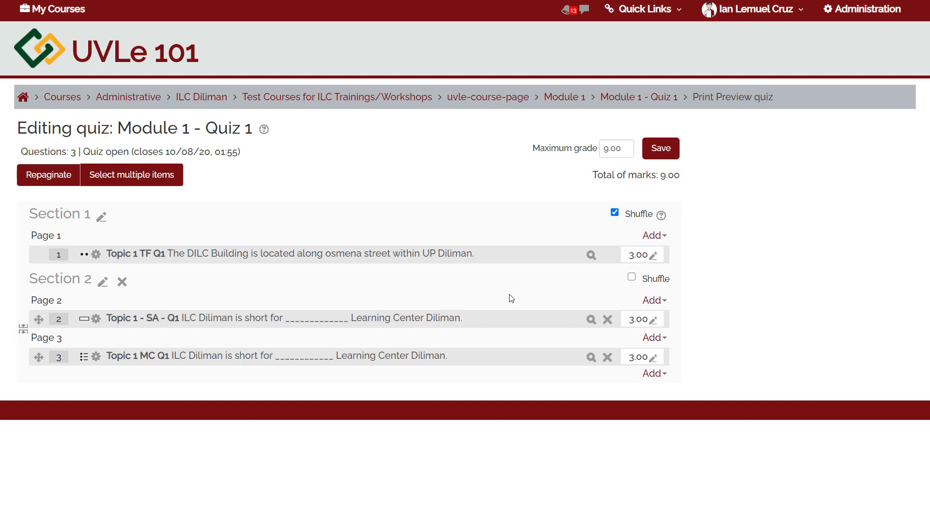
left_click(615, 212)
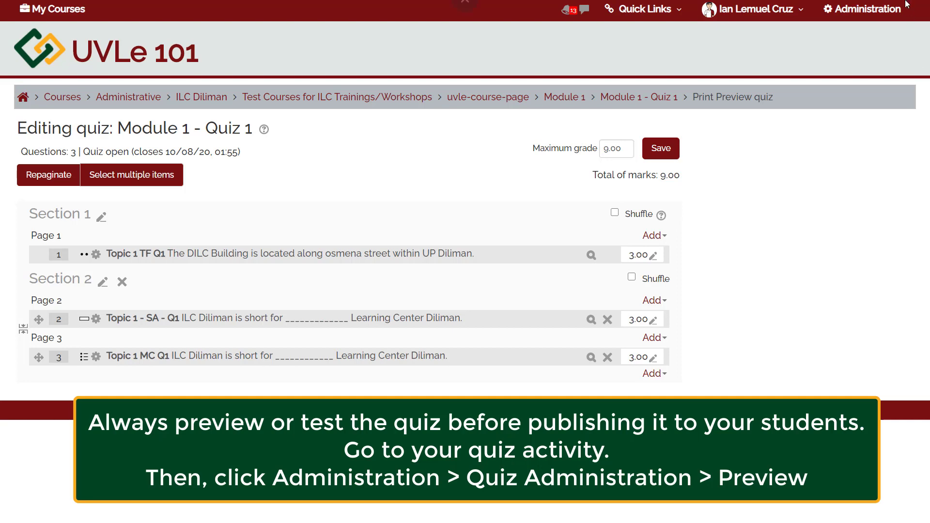
Open the preview of Module 1 - Quiz 1 from the quiz administration options
left_click(885, 14)
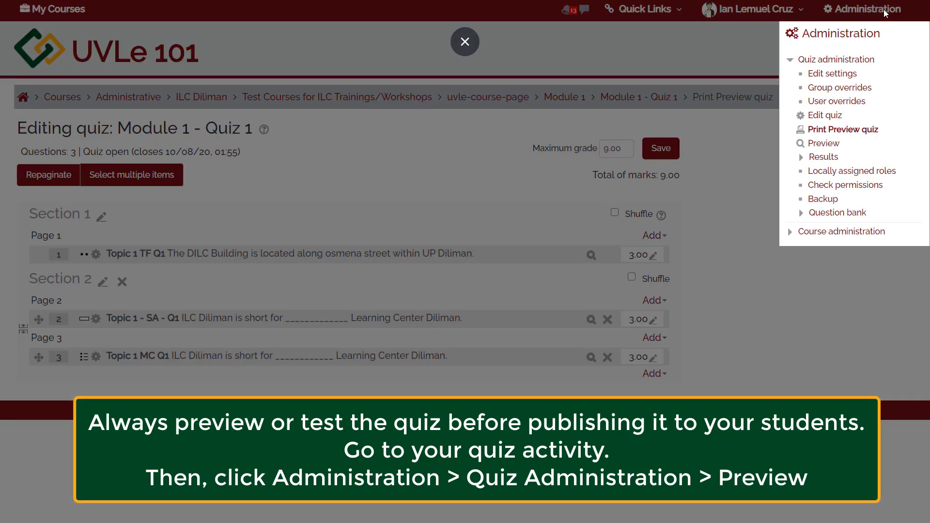
left_click(824, 143)
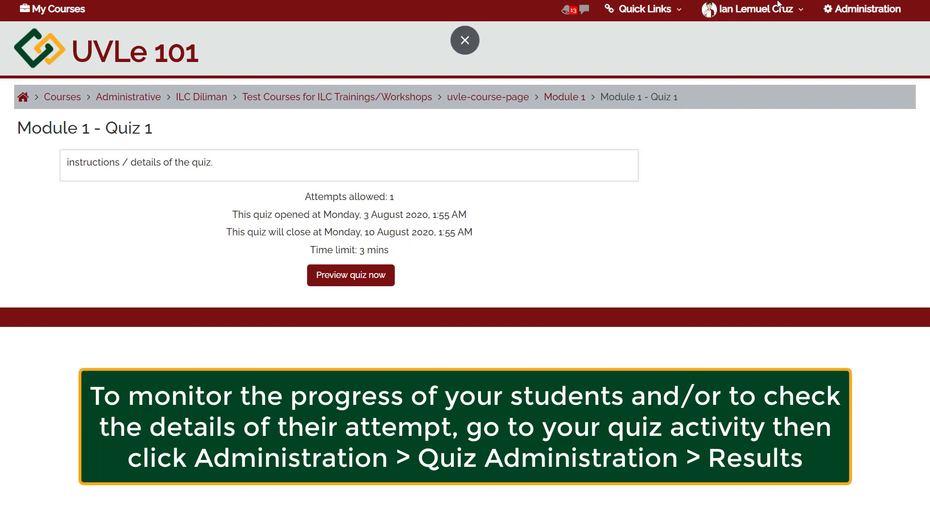
Open the quiz's results and examine the grades report's attempt filters and display options
left_click(848, 10)
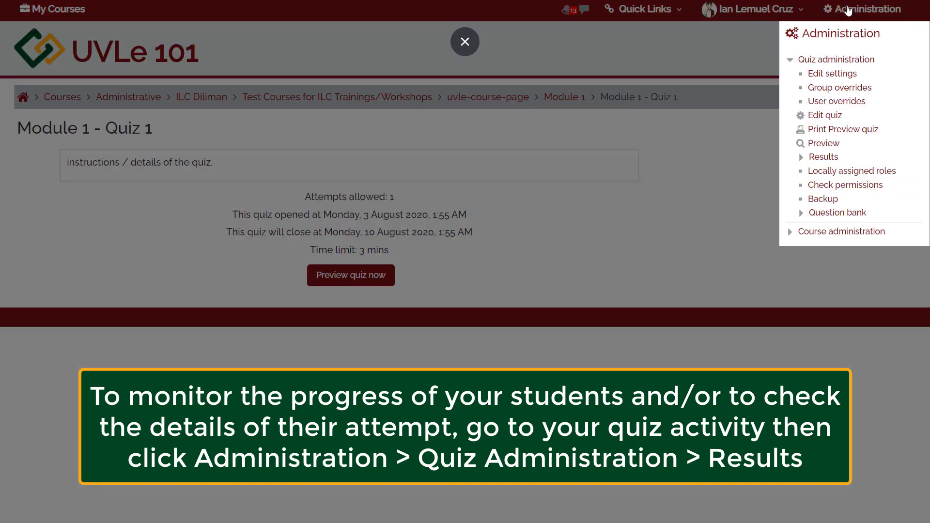
left_click(817, 159)
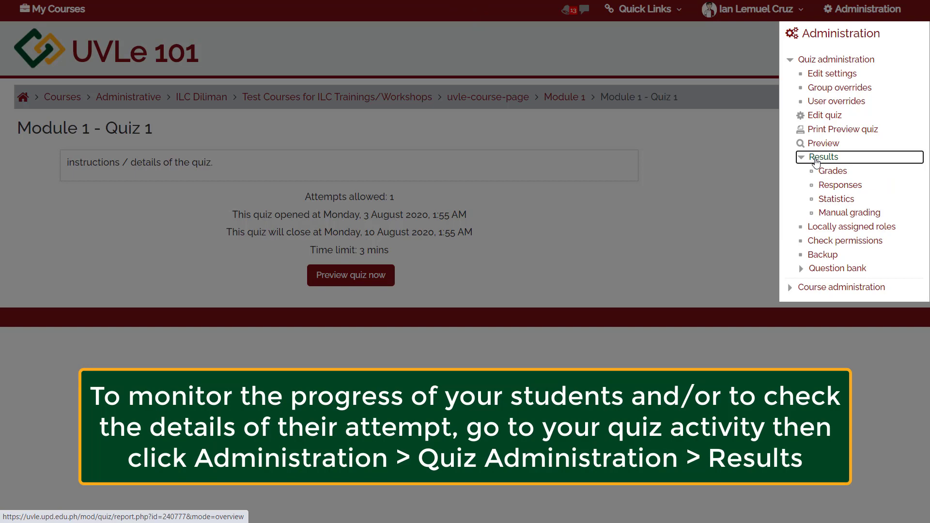
scroll(929, 239, "down", 2)
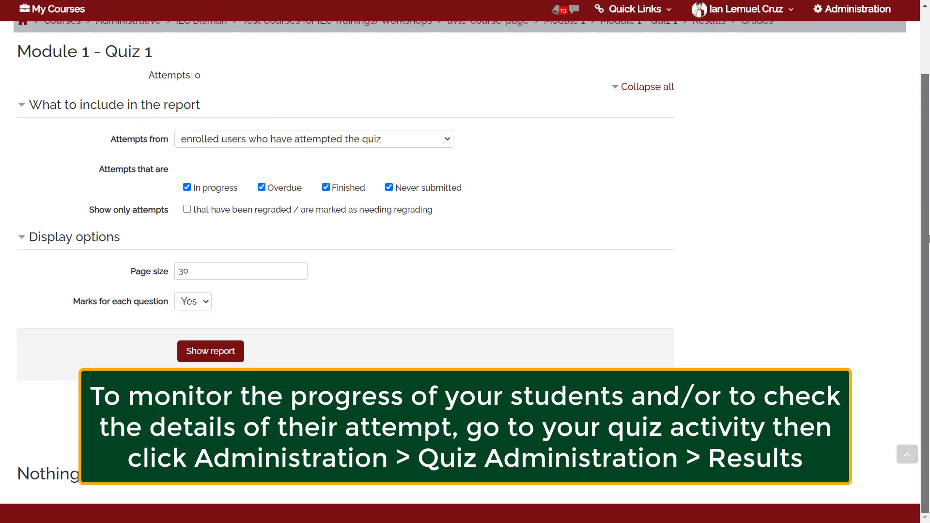